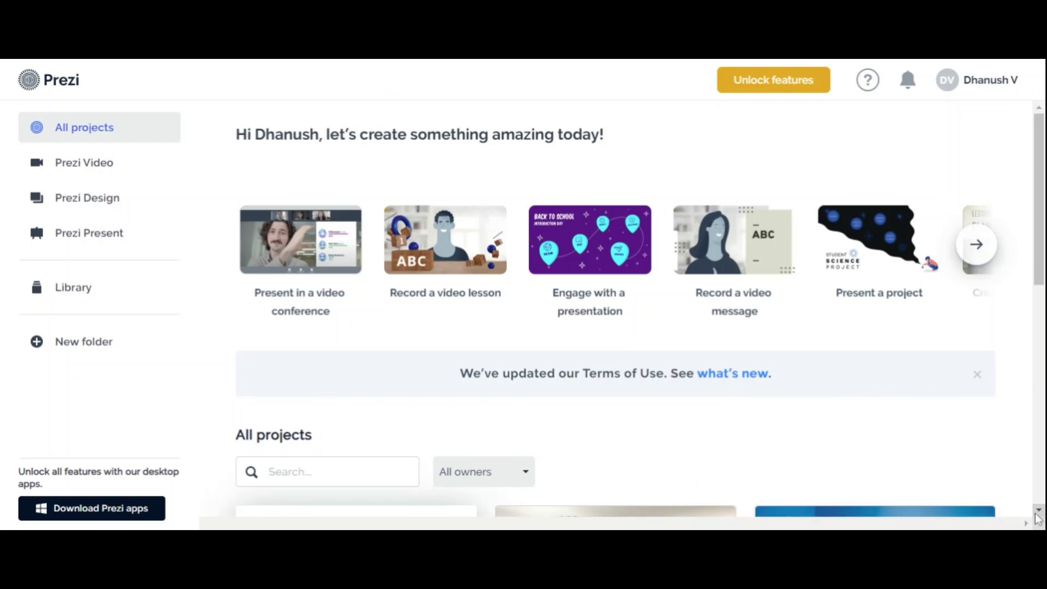
- Start creating a new presentation from the All projects page
scroll(1038, 513, down, 3)
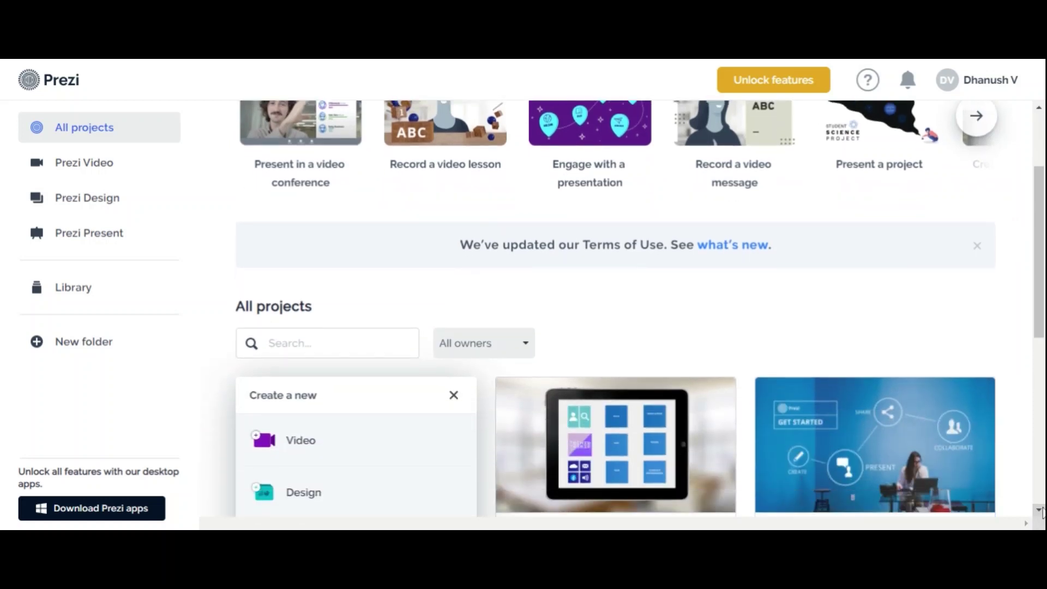
scroll(1041, 513, down, 5)
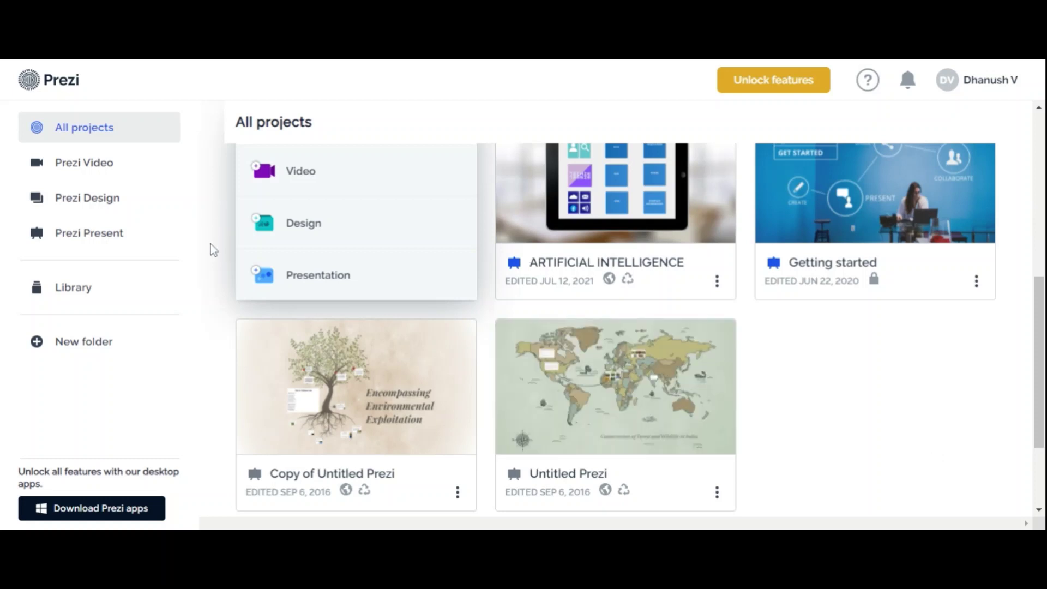
click(290, 277)
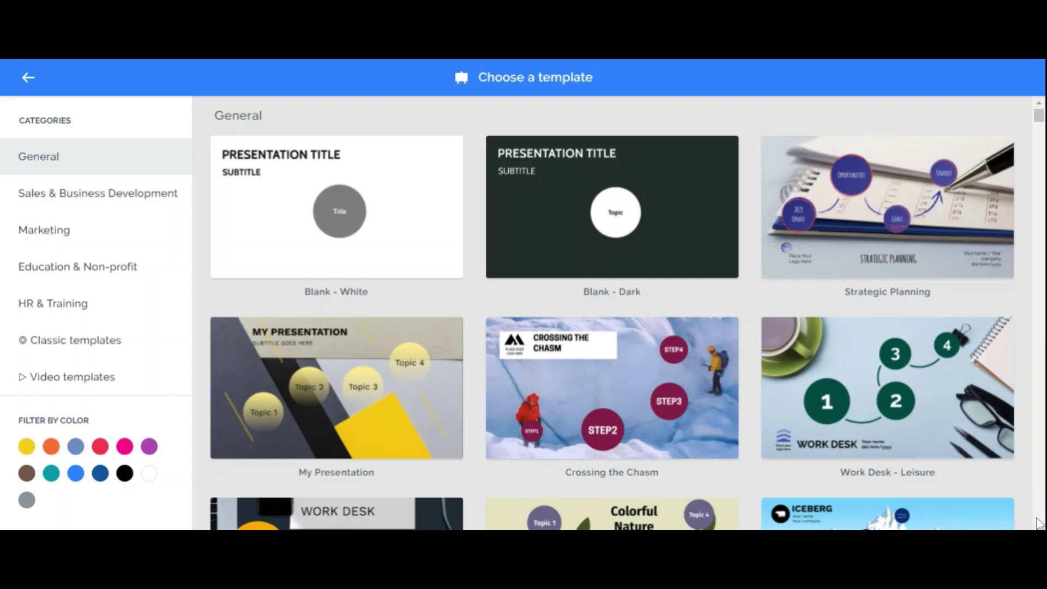
- Browse the General presentation templates and open the preview of the Tablet template
scroll(1039, 524, down, 10)
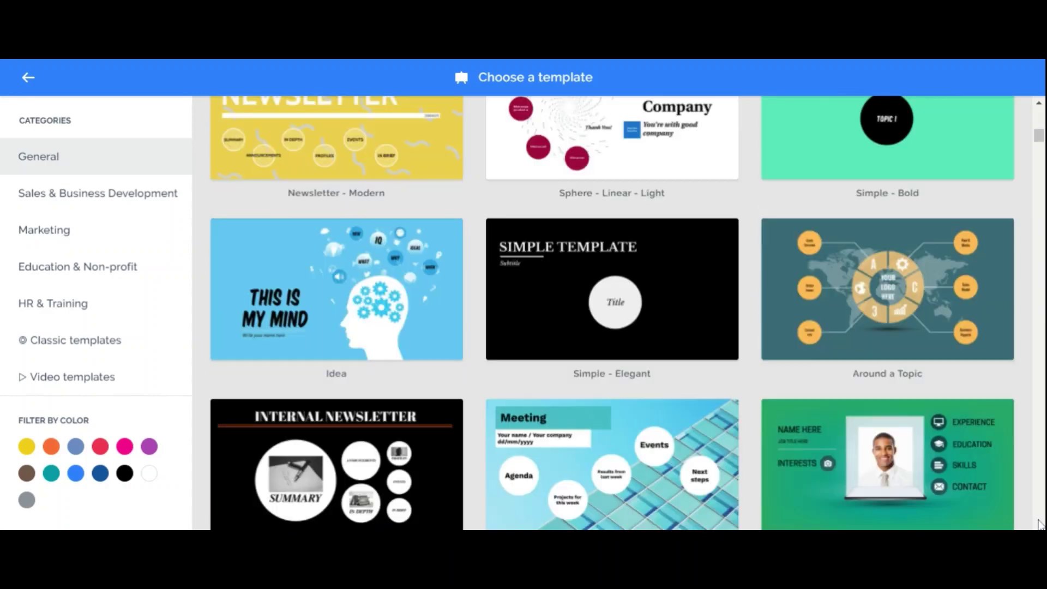
scroll(1038, 525, down, 5)
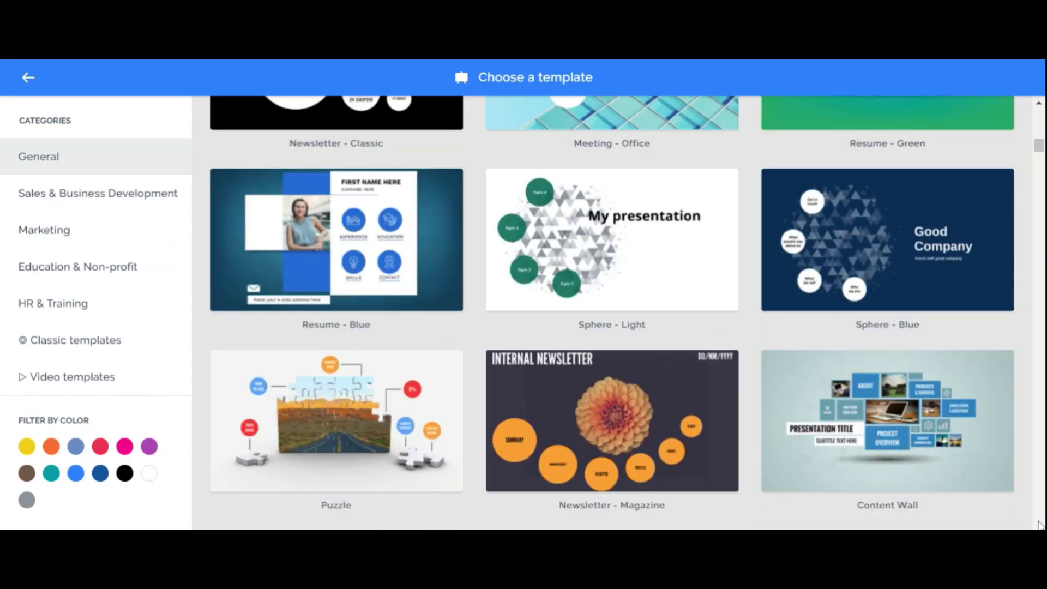
scroll(1038, 525, down, 5)
scroll(1039, 524, down, 5)
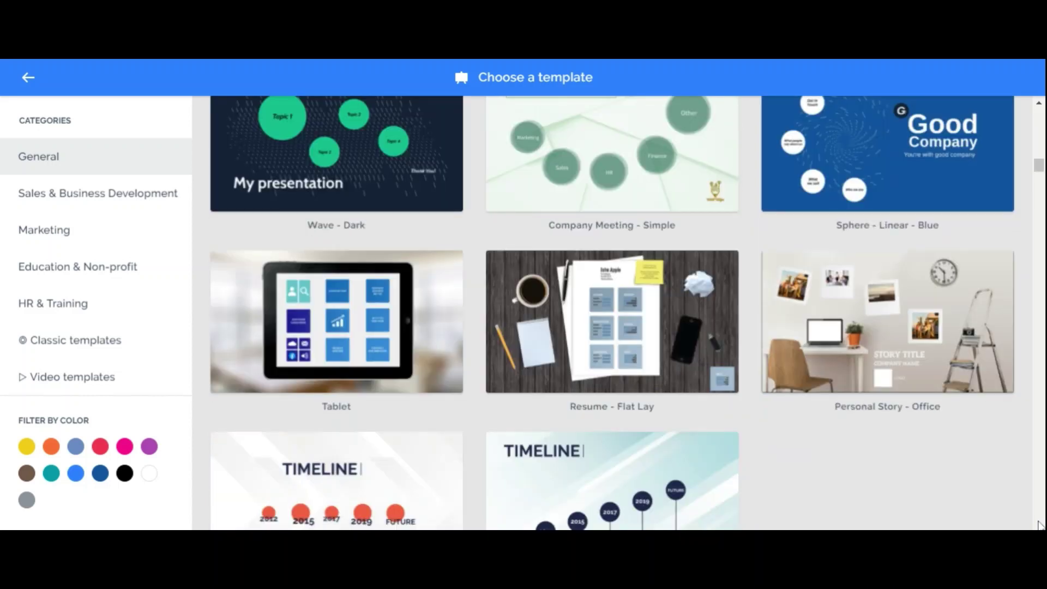
click(325, 339)
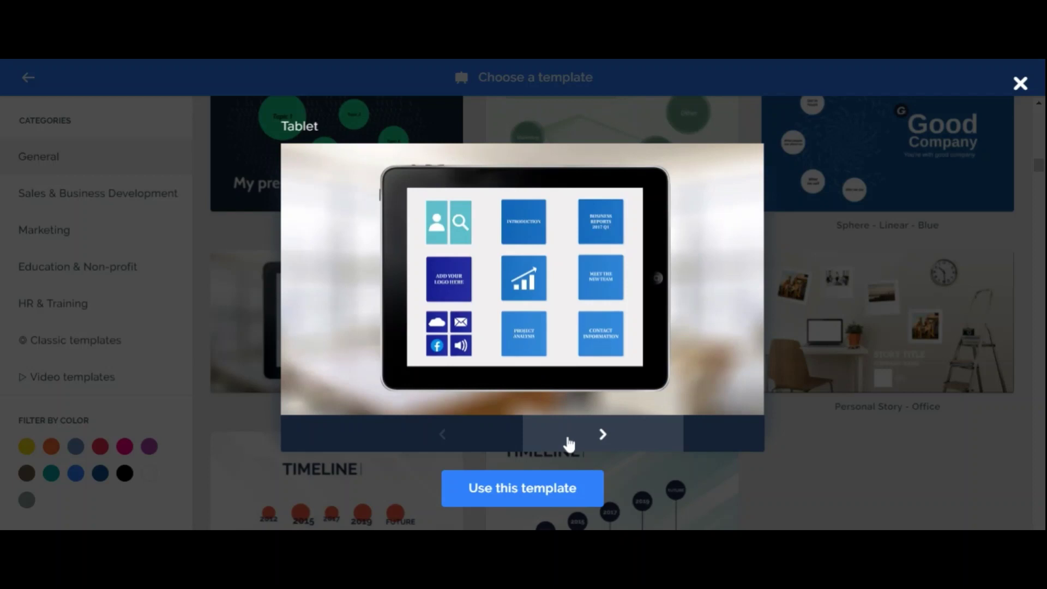
- Page forward through the Tablet template preview to examine its overview and topic slides
click(568, 444)
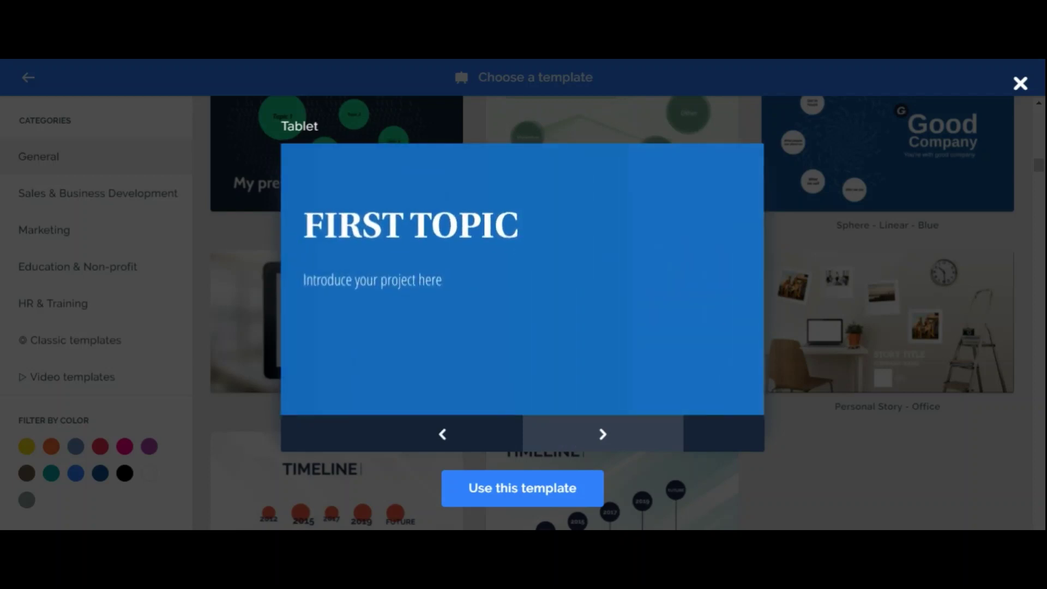
click(567, 442)
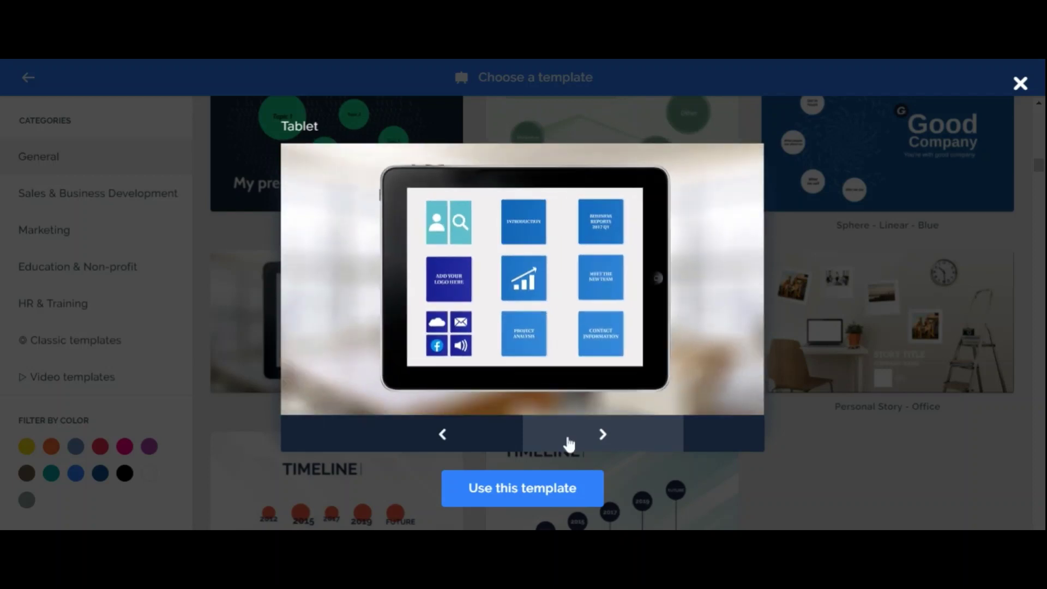
click(569, 444)
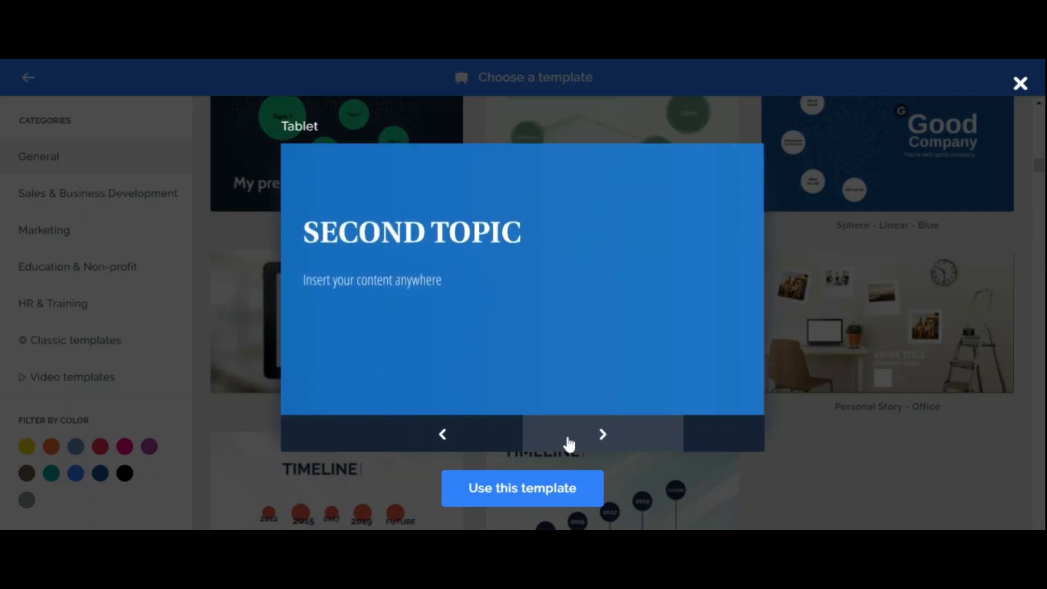
click(569, 444)
click(568, 444)
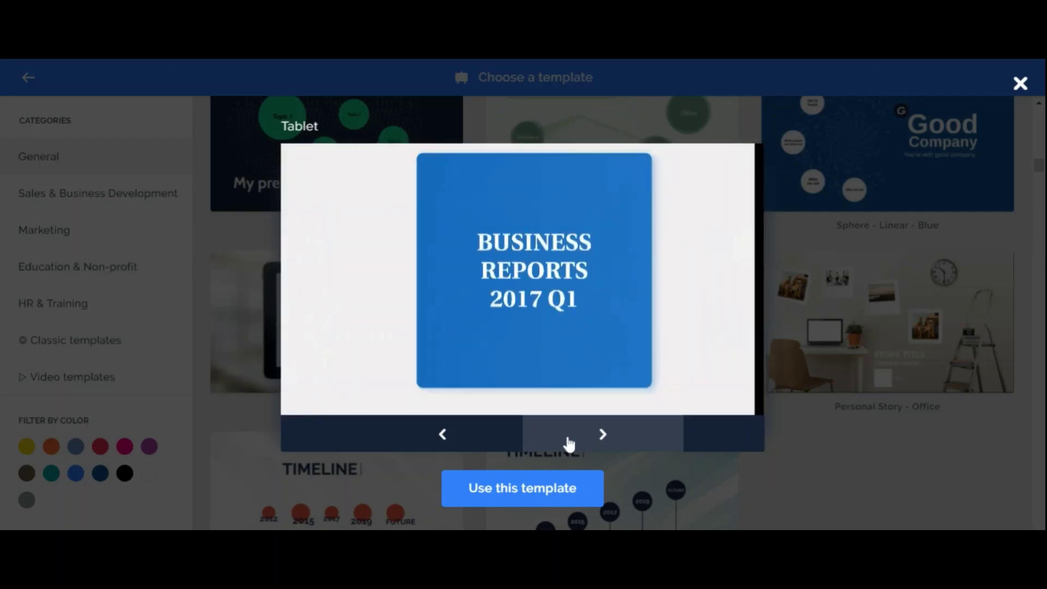
click(569, 444)
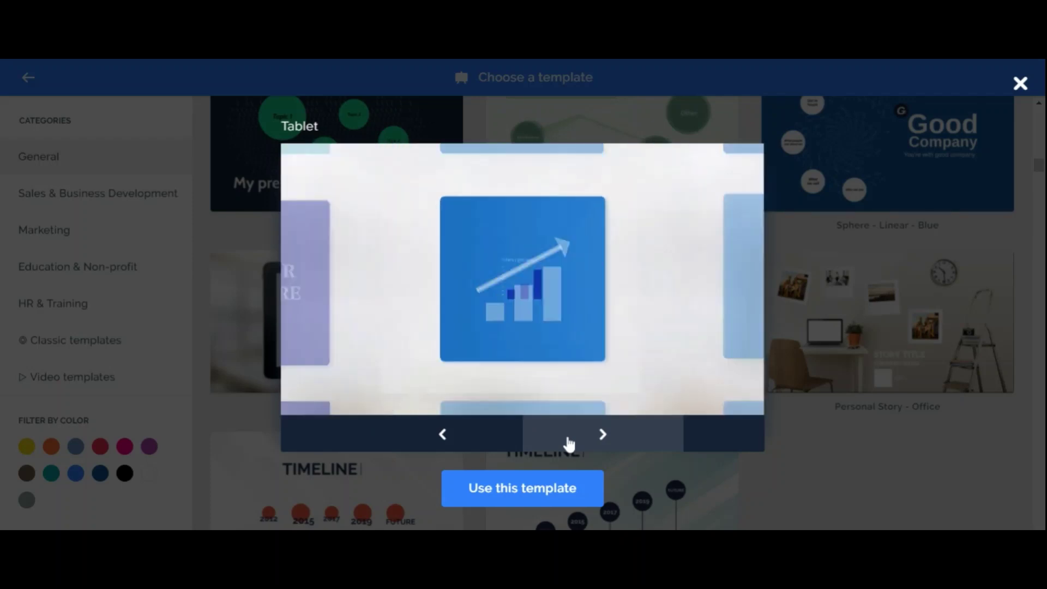
click(569, 444)
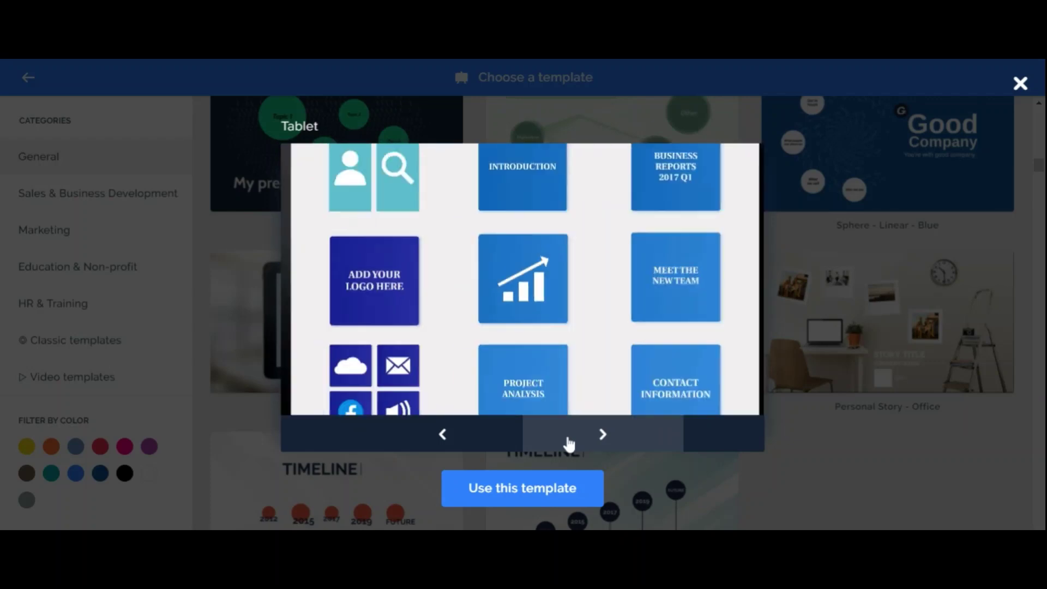
- Create a presentation from the Tablet template, titled "Prezi" and visible to anyone on the web
click(514, 500)
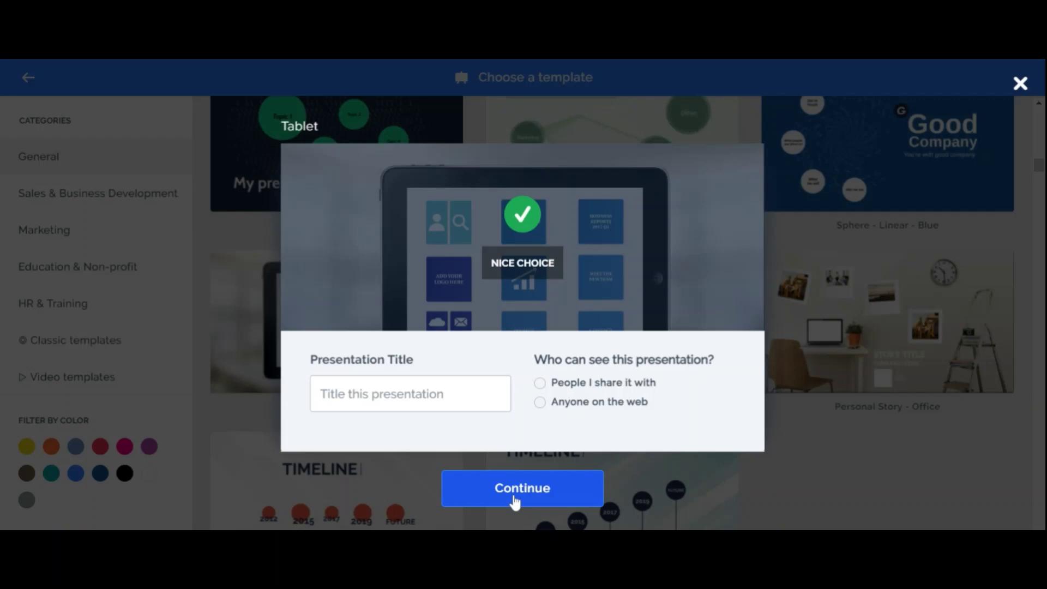
click(443, 375)
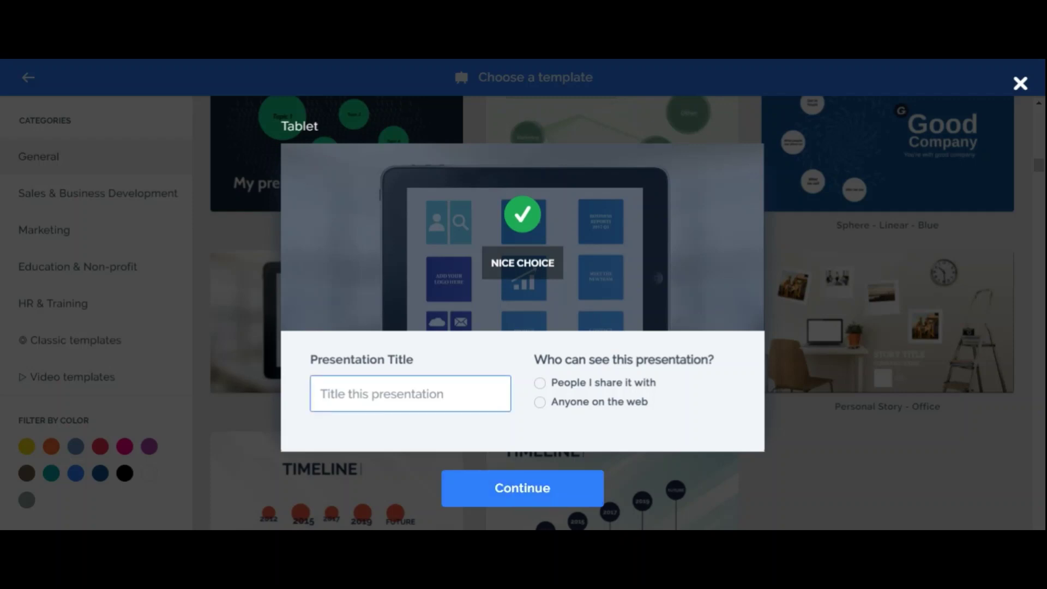
click(510, 488)
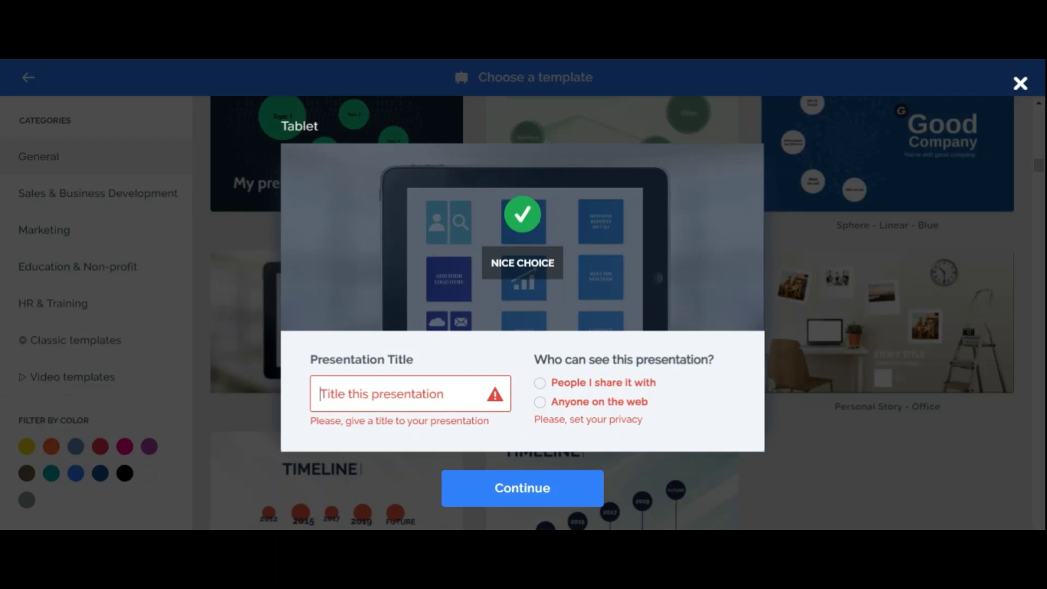
text(Prezi)
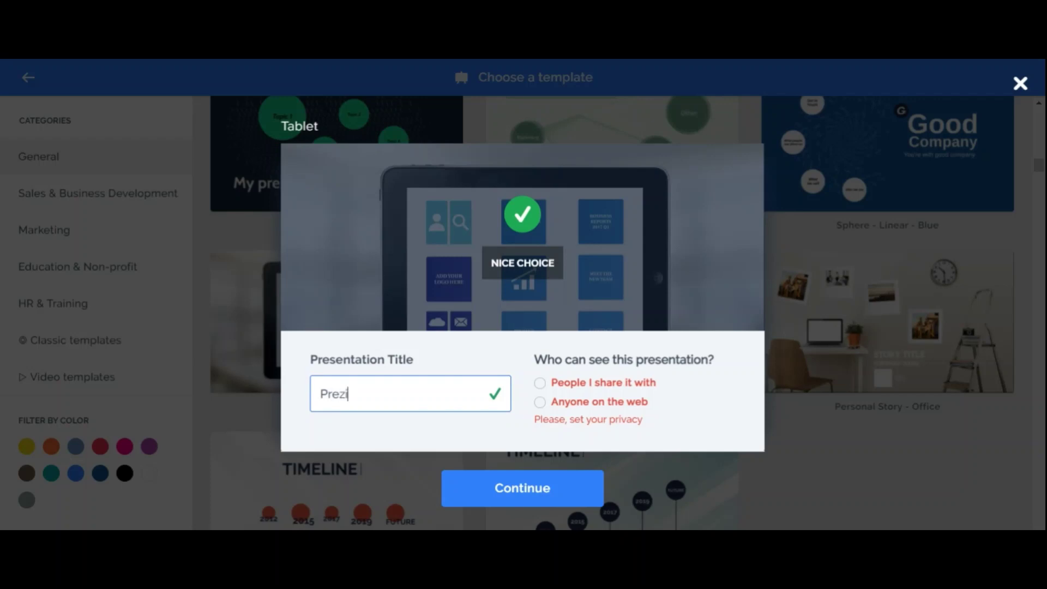
click(540, 403)
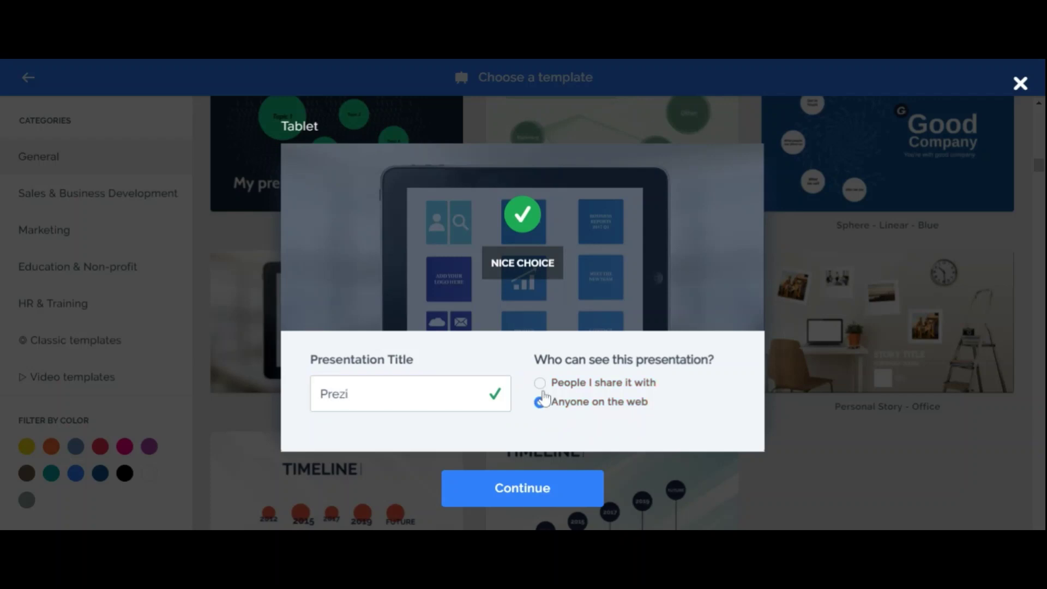
click(522, 493)
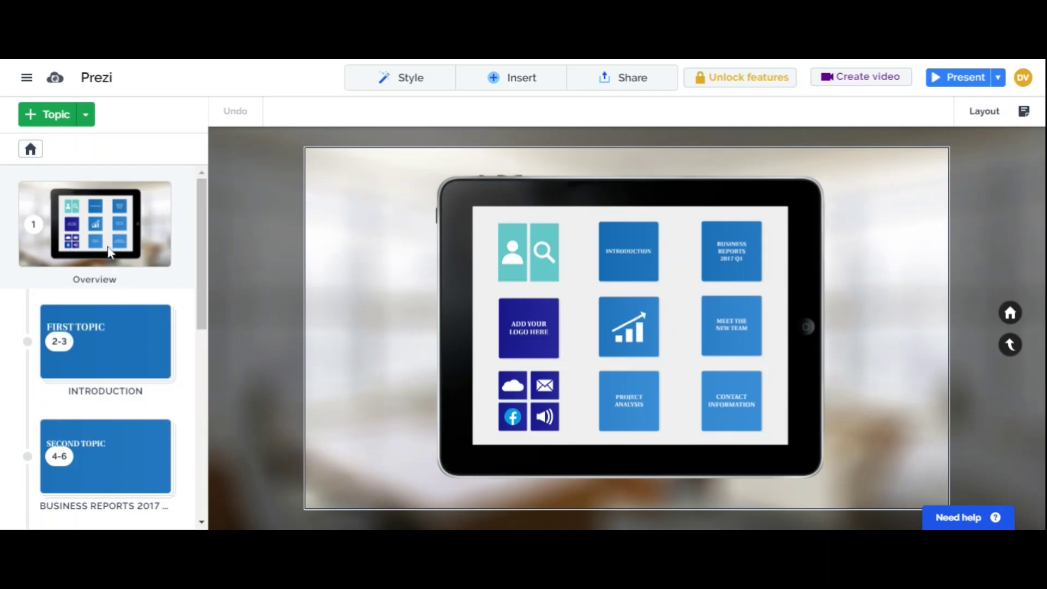
- Select the Introduction and Business Reports 2017 Q1 topics on the overview, then show the First Topic page
mouse_move(140, 367)
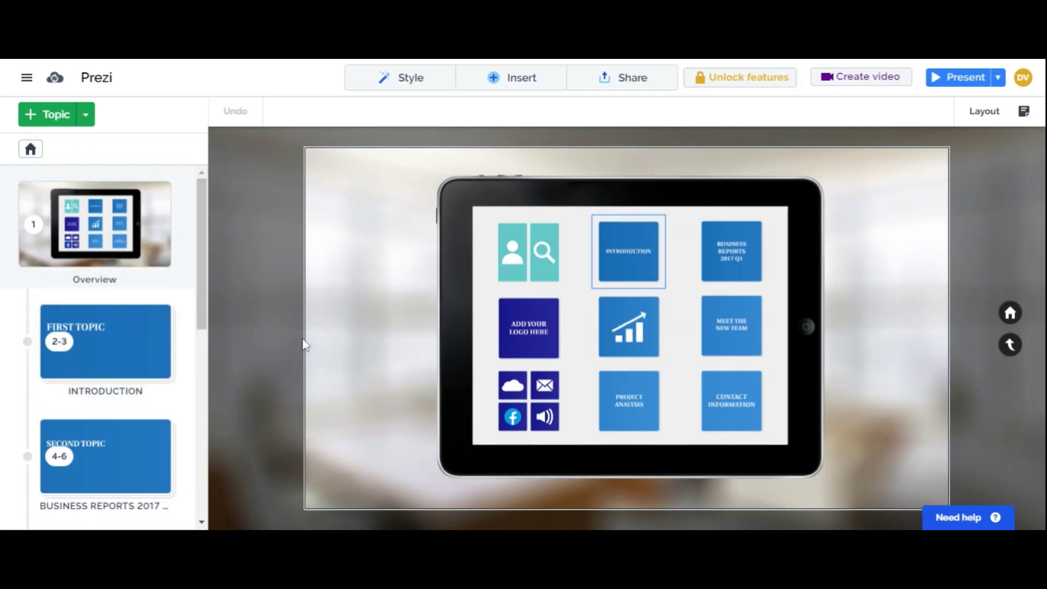
click(613, 248)
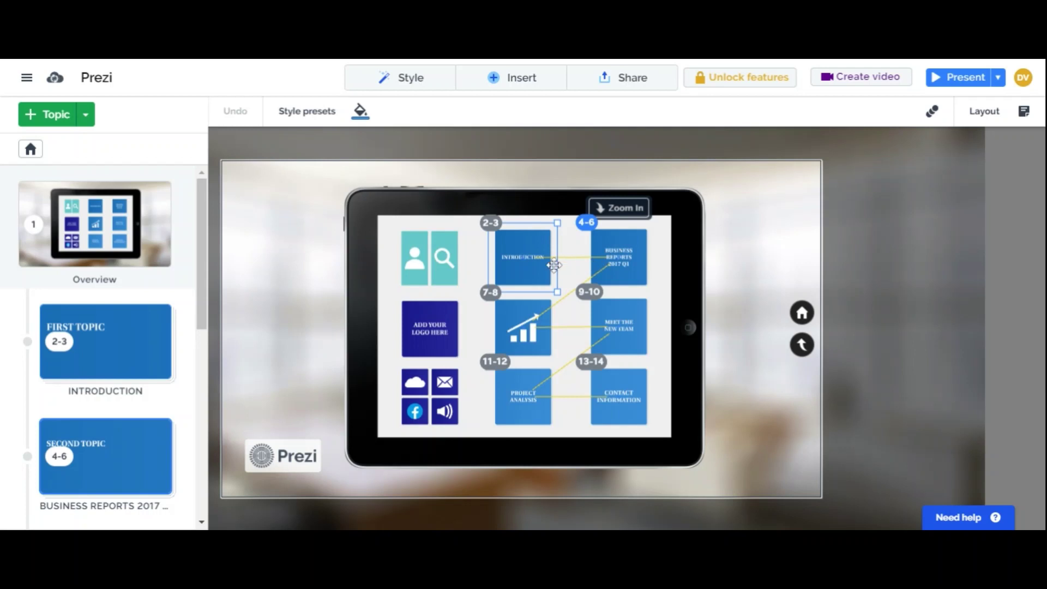
click(591, 259)
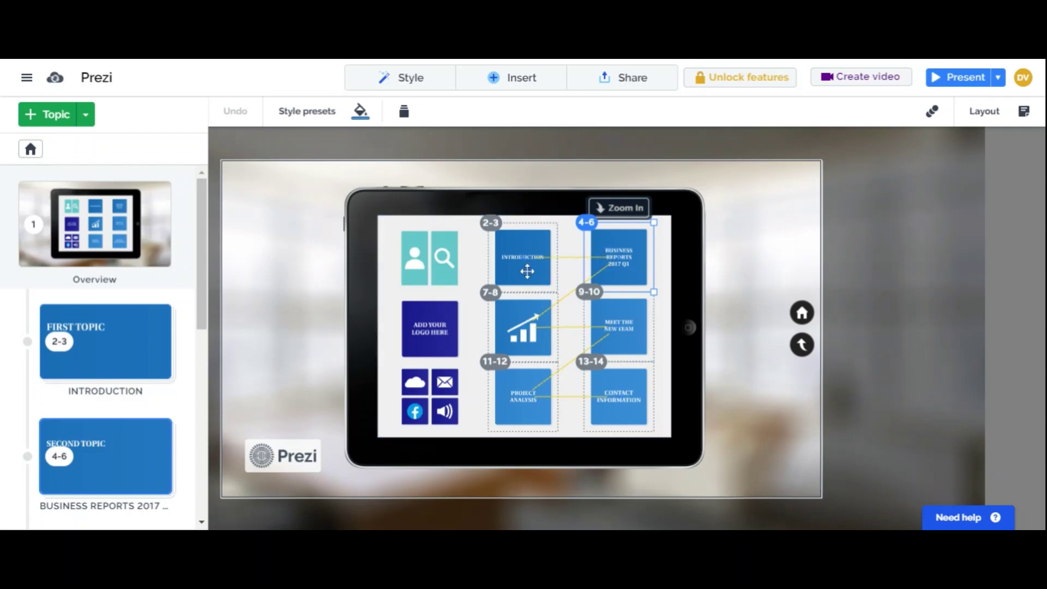
click(129, 368)
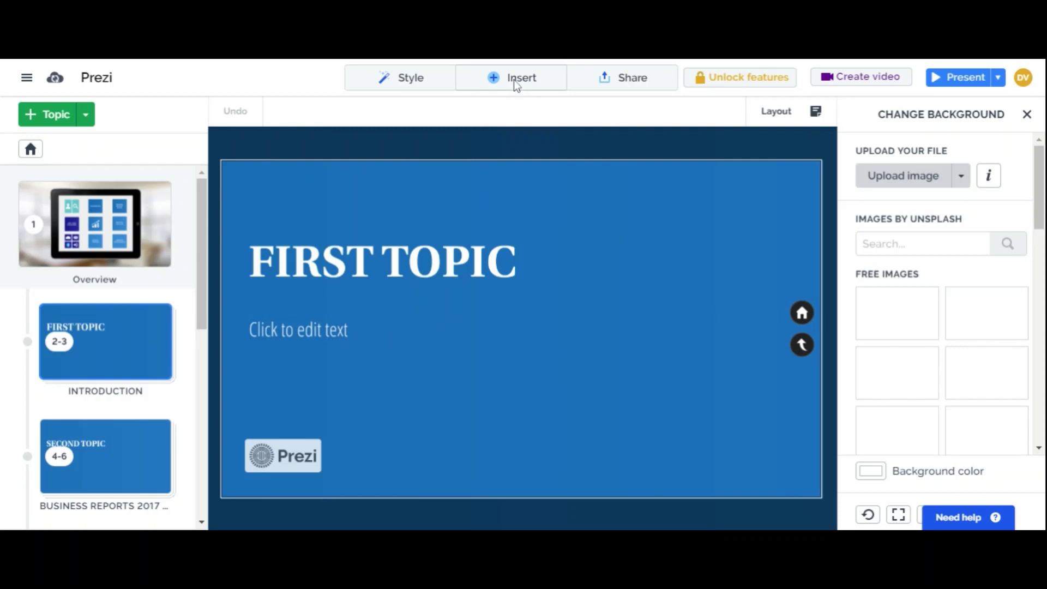
- Select the First Topic title and examine the content types that can be inserted and the style options
click(431, 261)
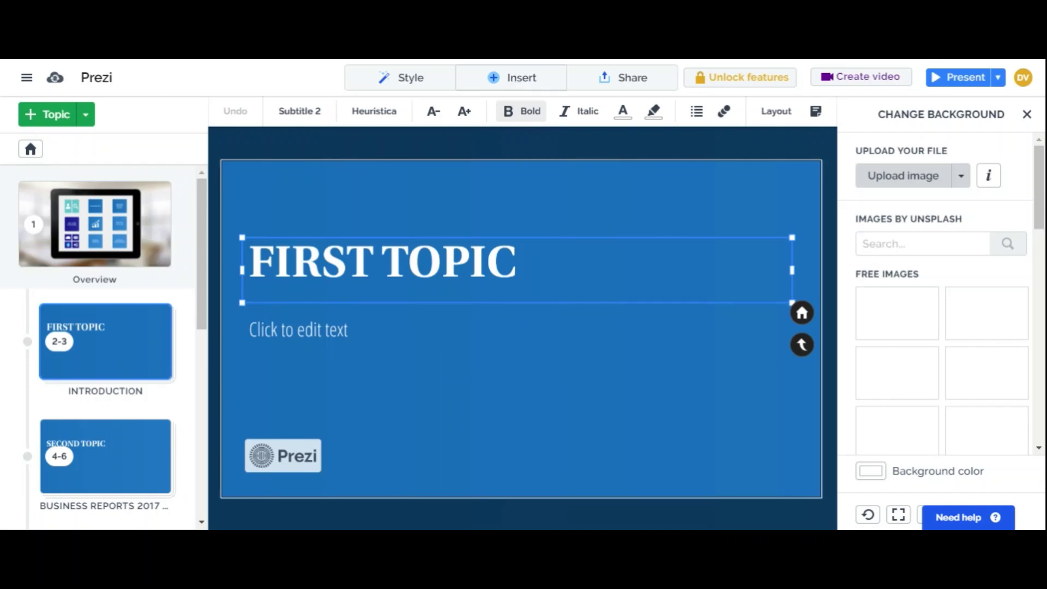
click(521, 77)
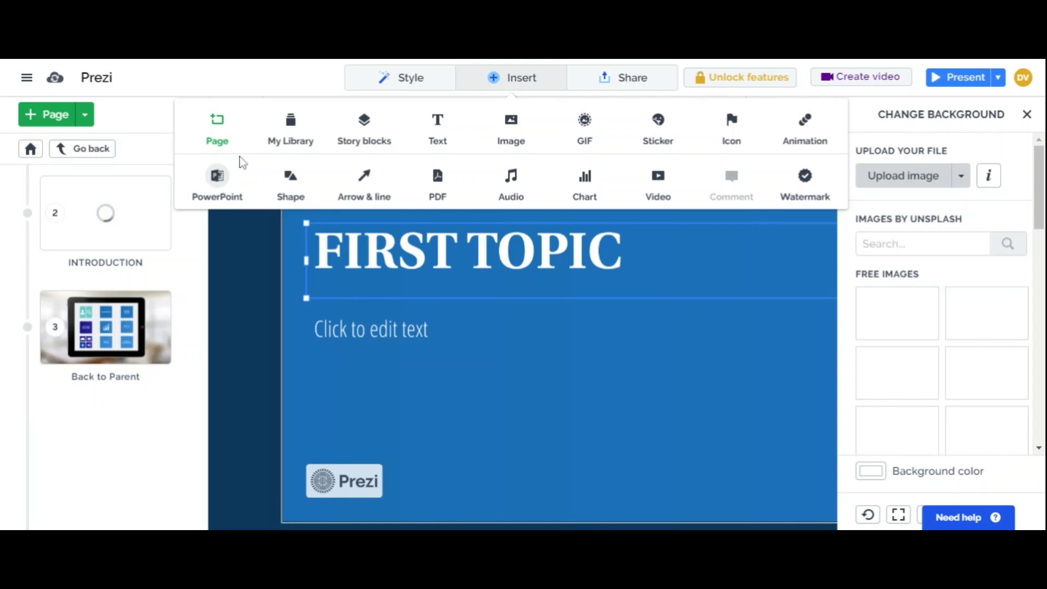
click(213, 185)
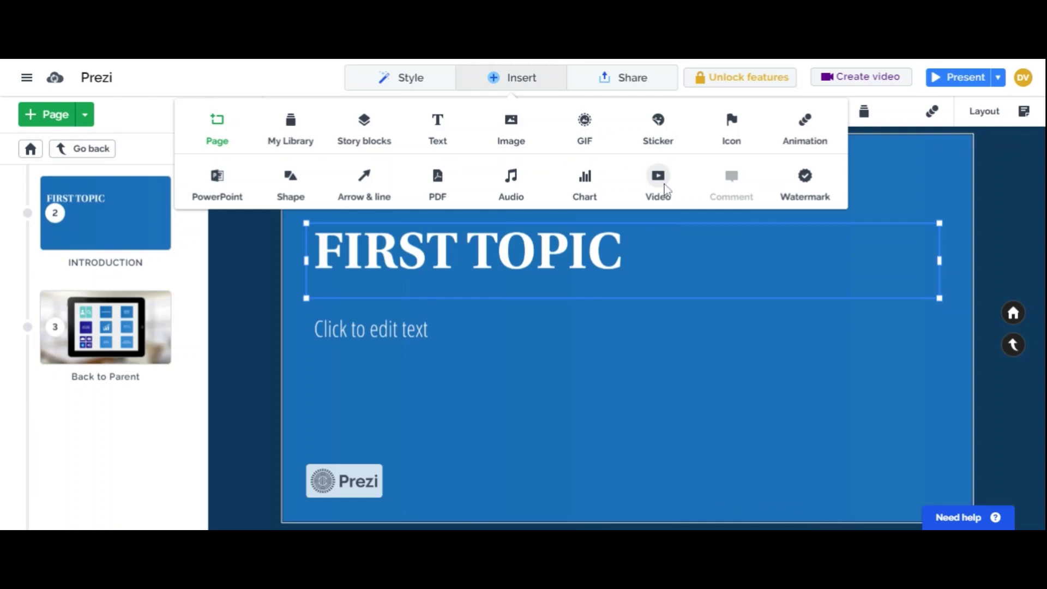
click(385, 80)
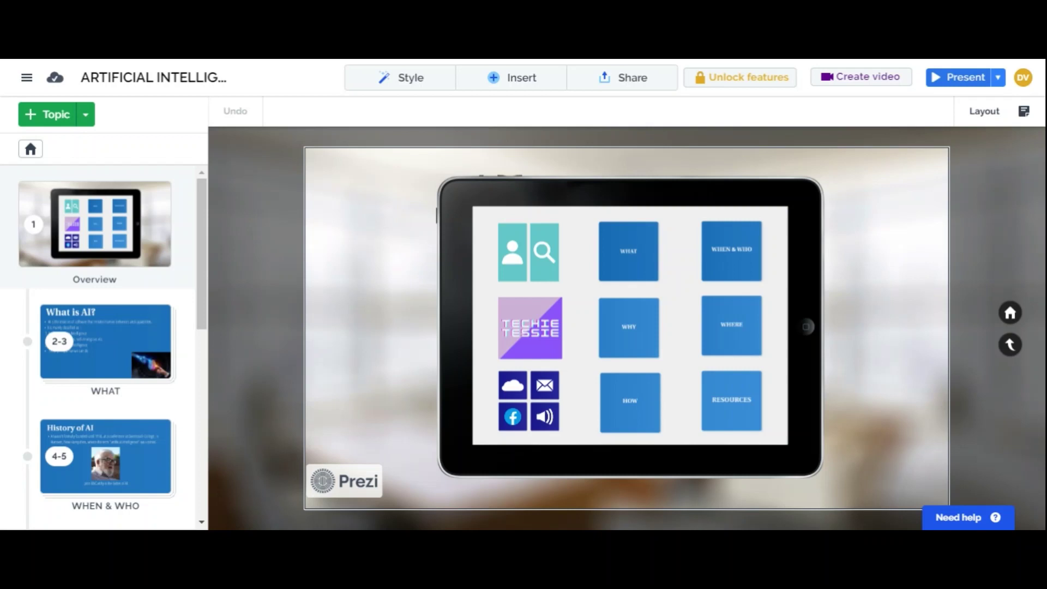
- Start the Artificial Intelligence presentation and page forward through its topics from What to Resources, ending on the closing overview
click(944, 79)
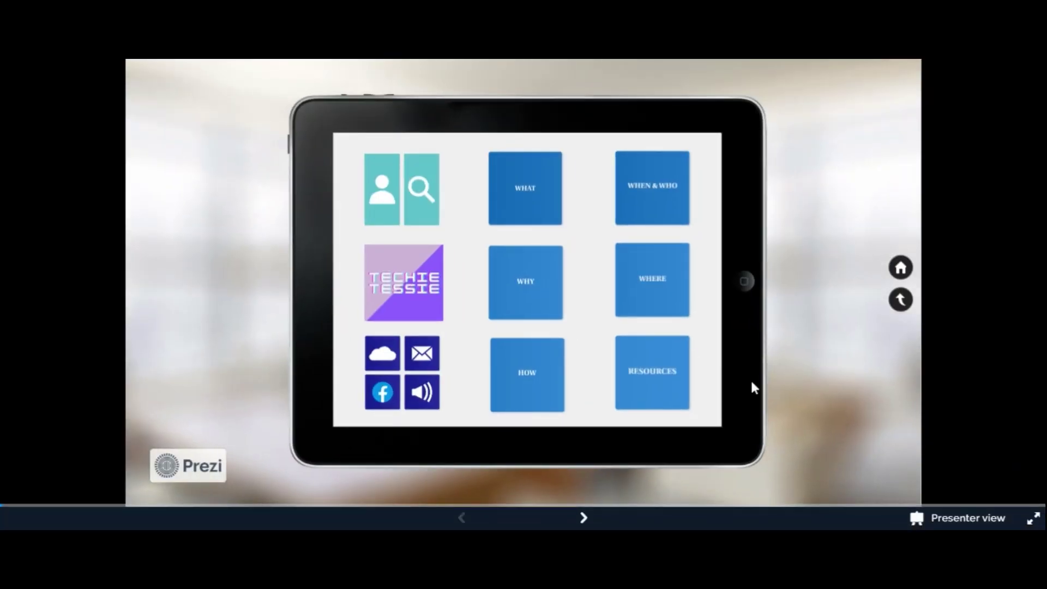
click(586, 517)
click(585, 517)
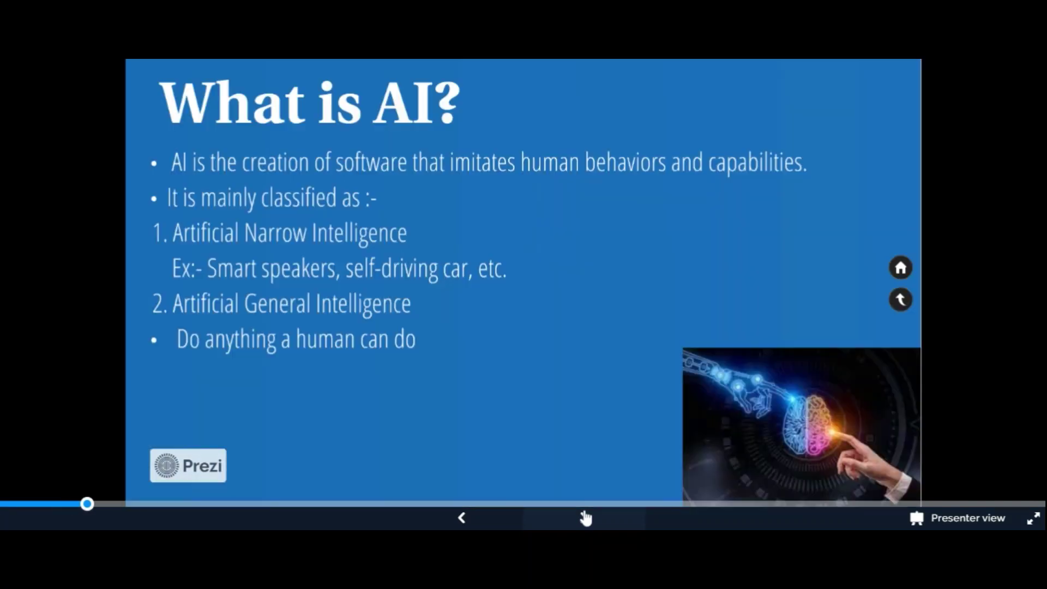
click(585, 517)
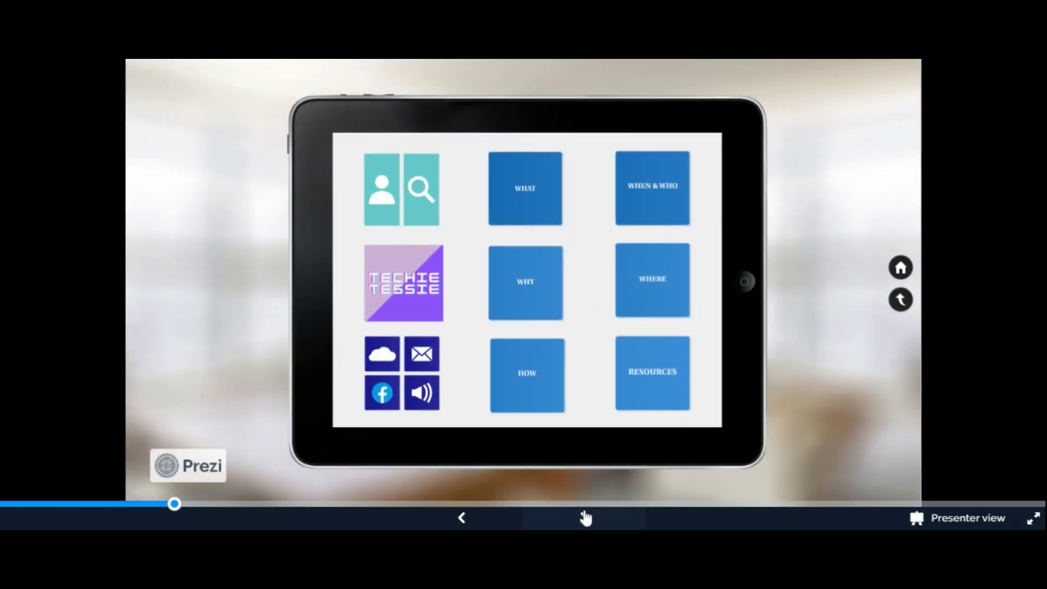
click(585, 517)
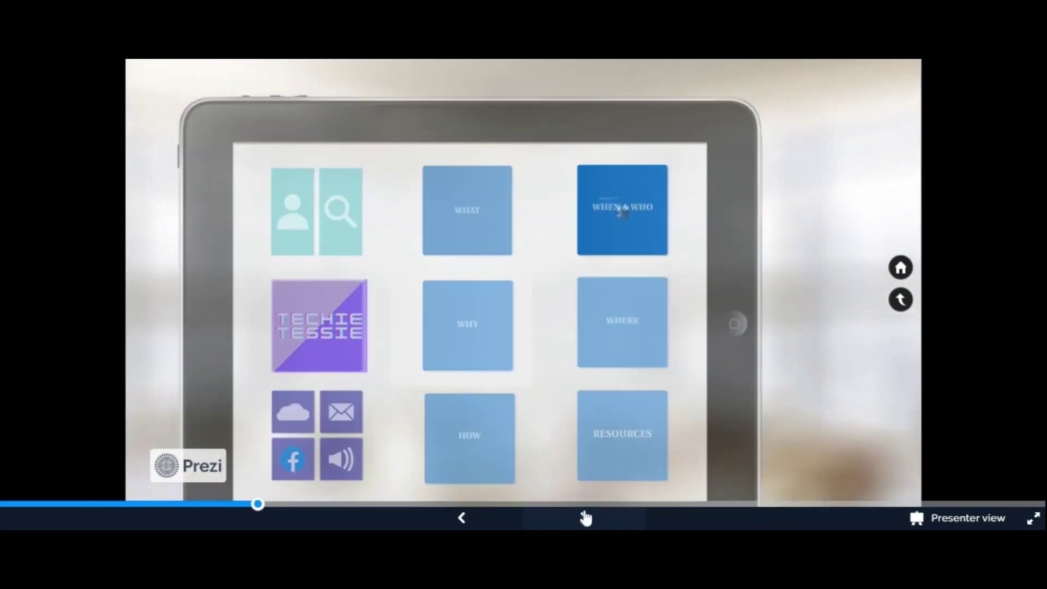
click(586, 517)
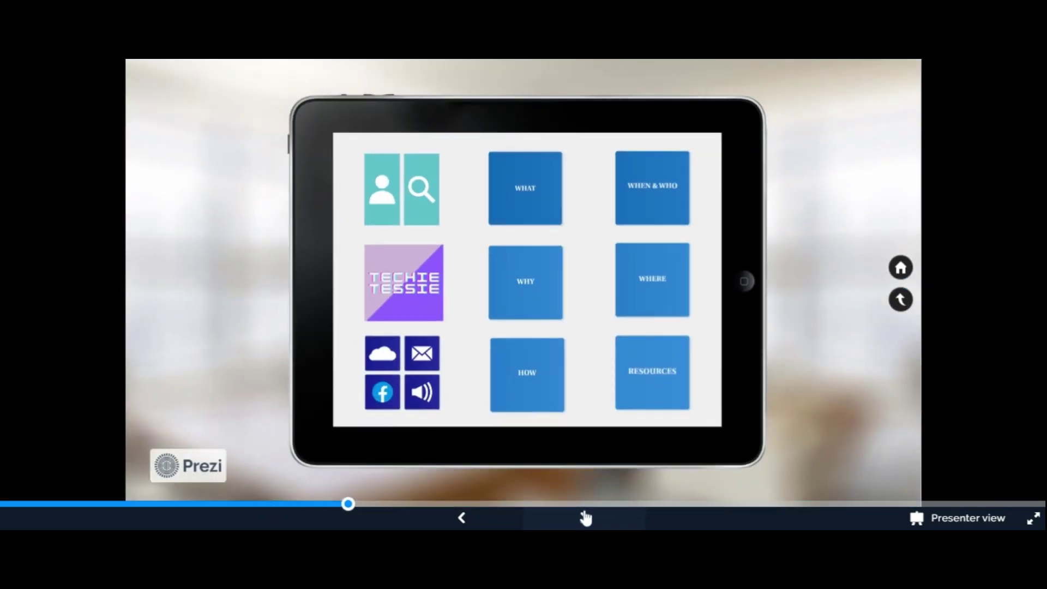
click(585, 517)
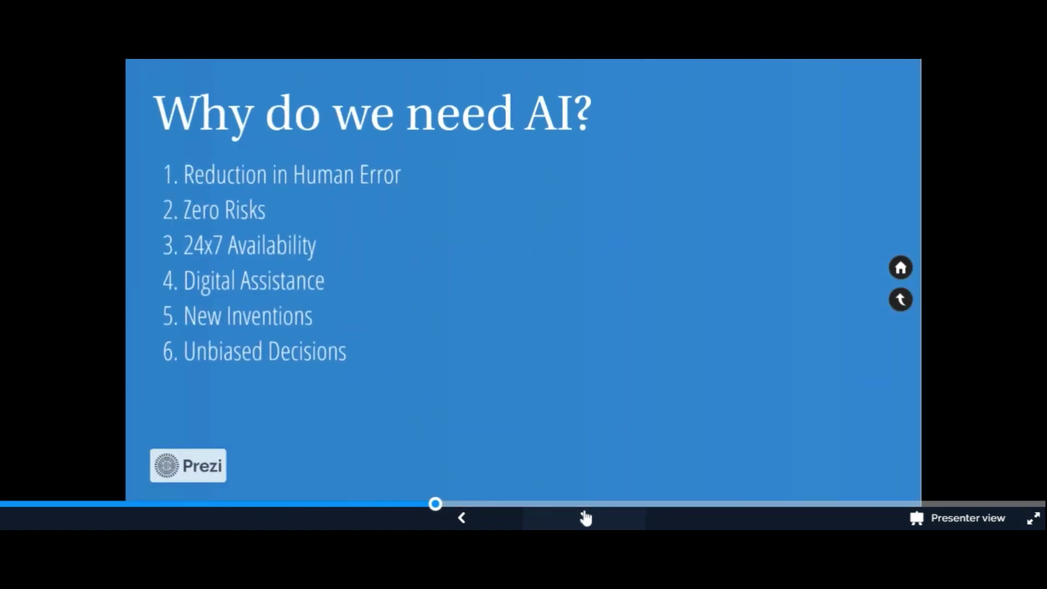
click(585, 517)
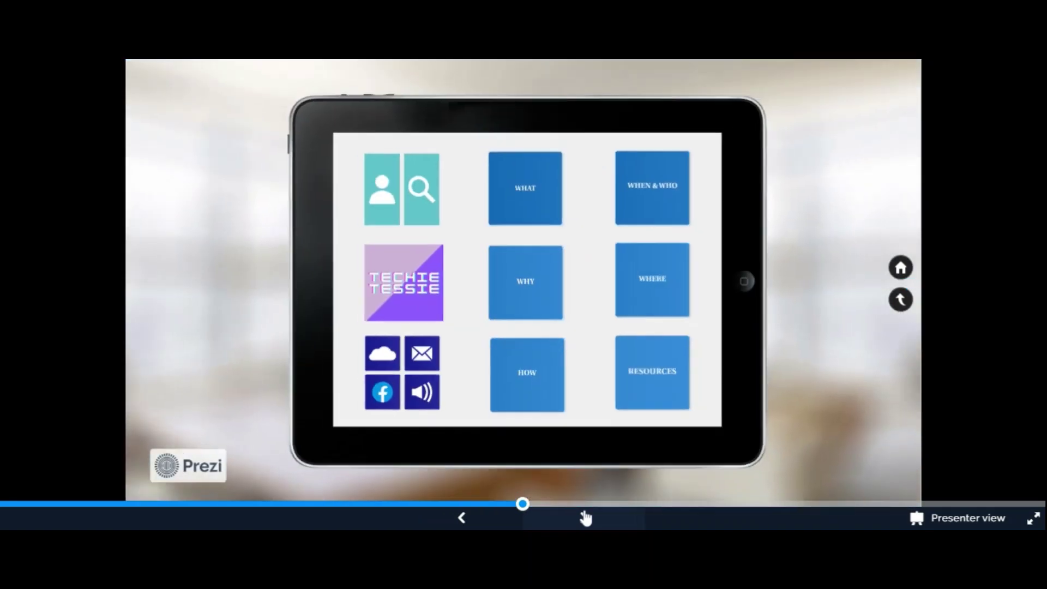
click(585, 517)
click(586, 517)
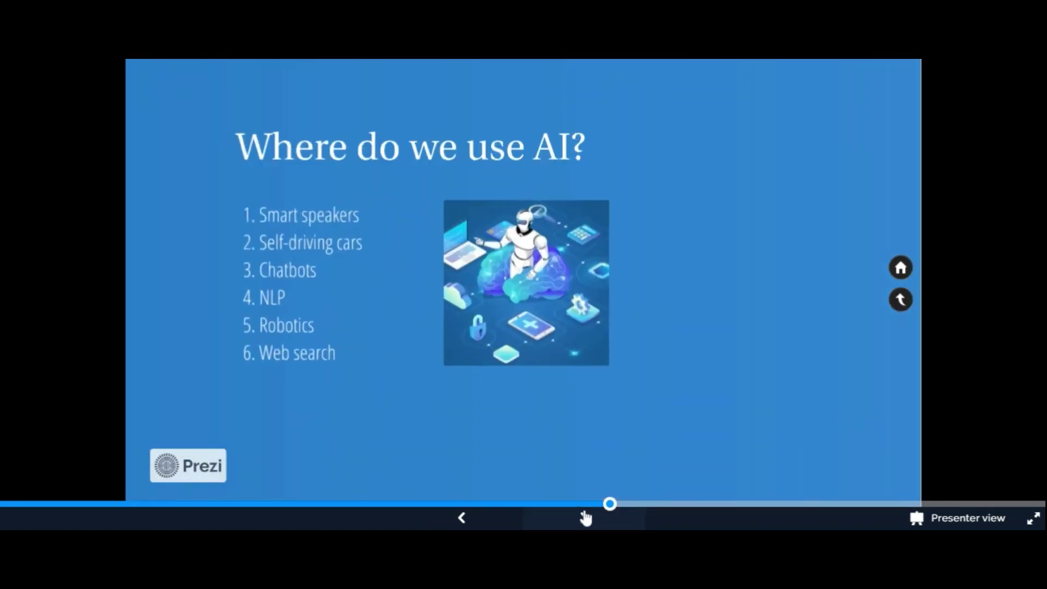
click(585, 516)
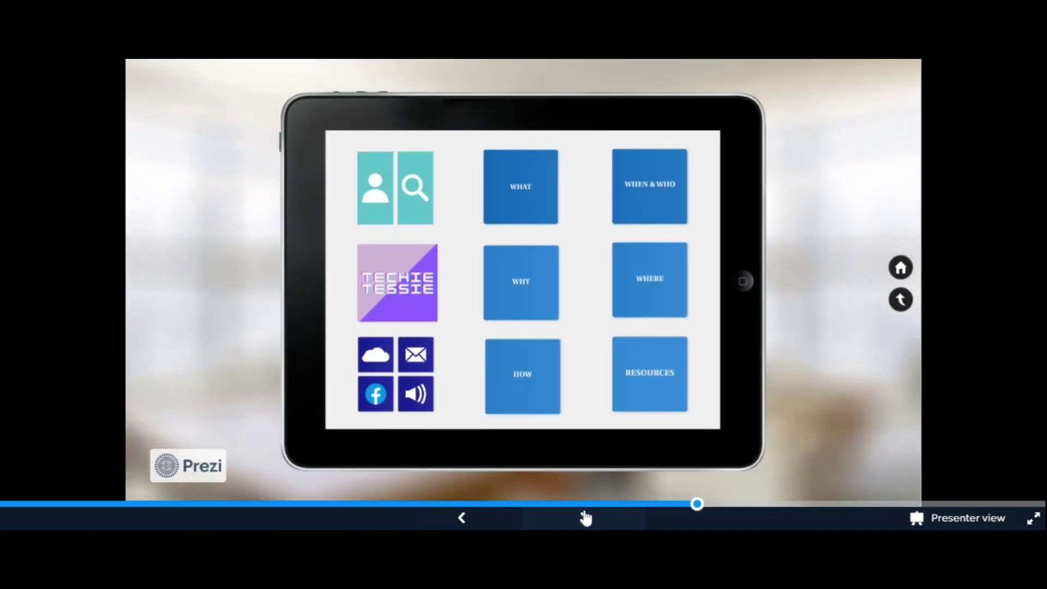
click(585, 517)
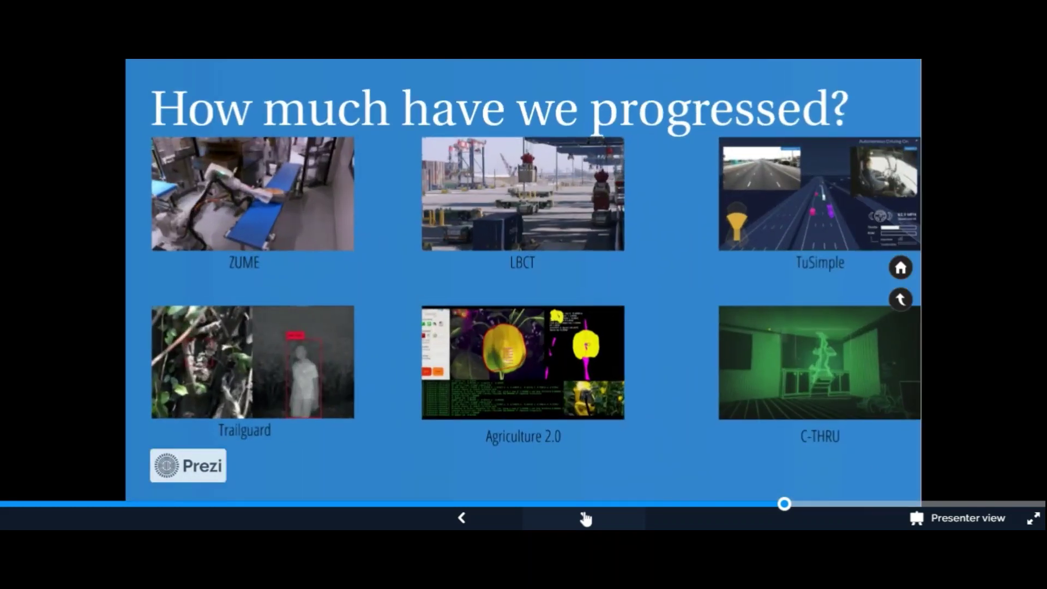
click(585, 517)
click(585, 517)
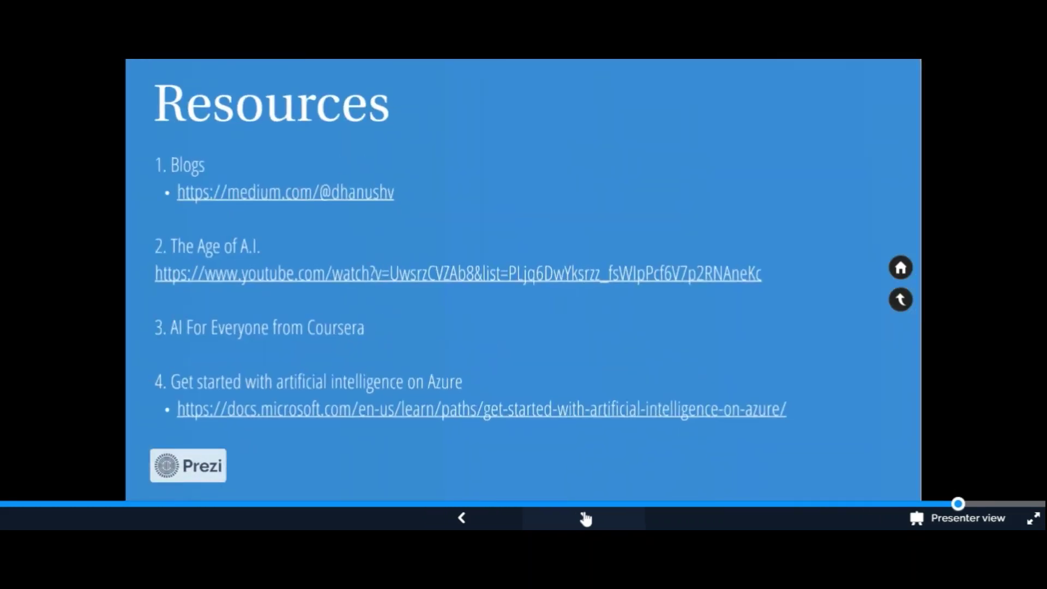
click(586, 517)
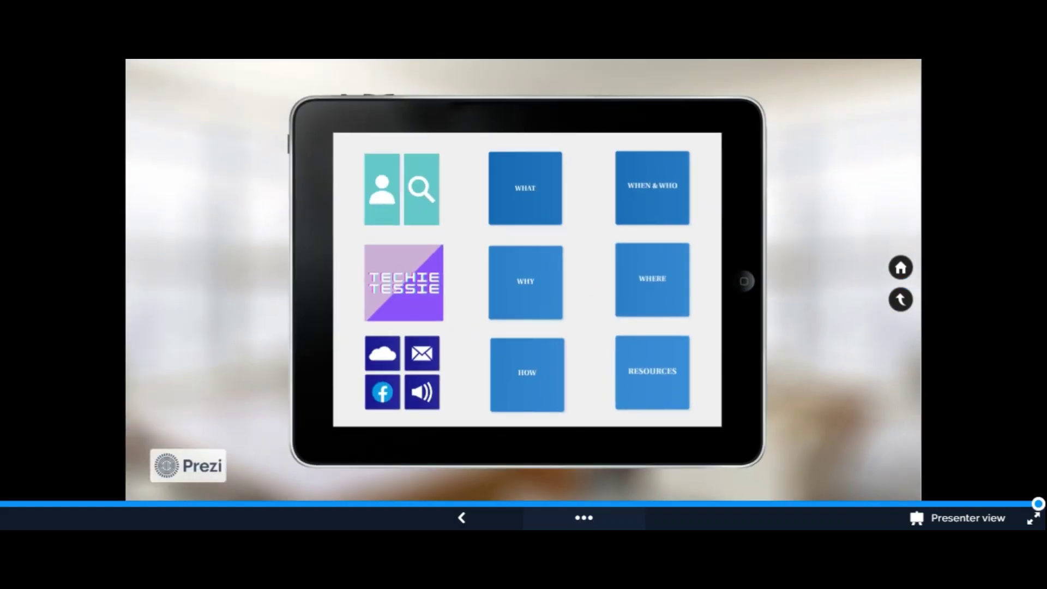
- View the running presentation in full screen, bring up its playback controls, and return to the editor
click(1033, 518)
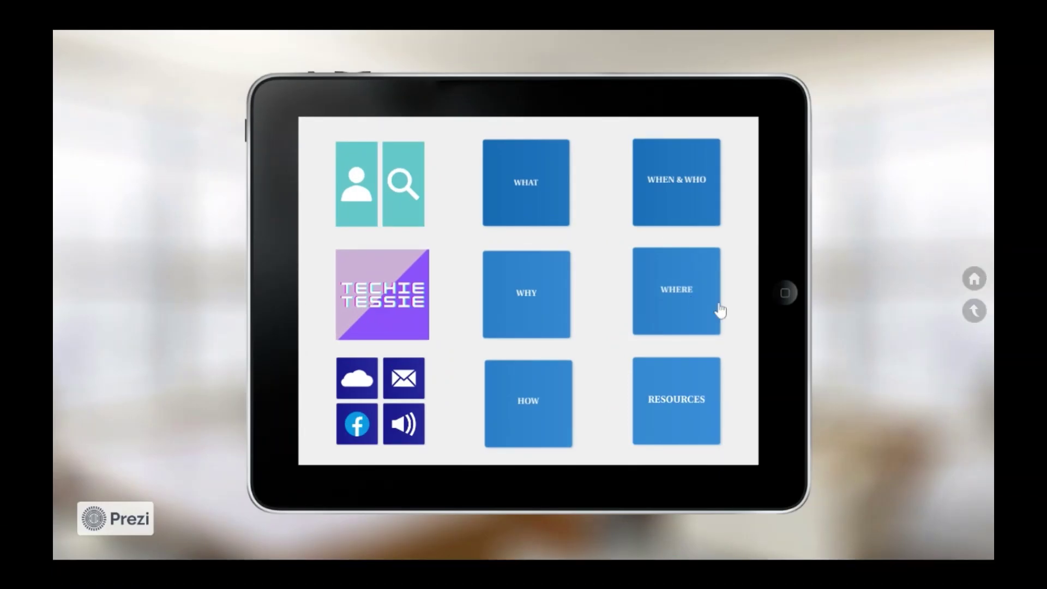
mouse_move(958, 510)
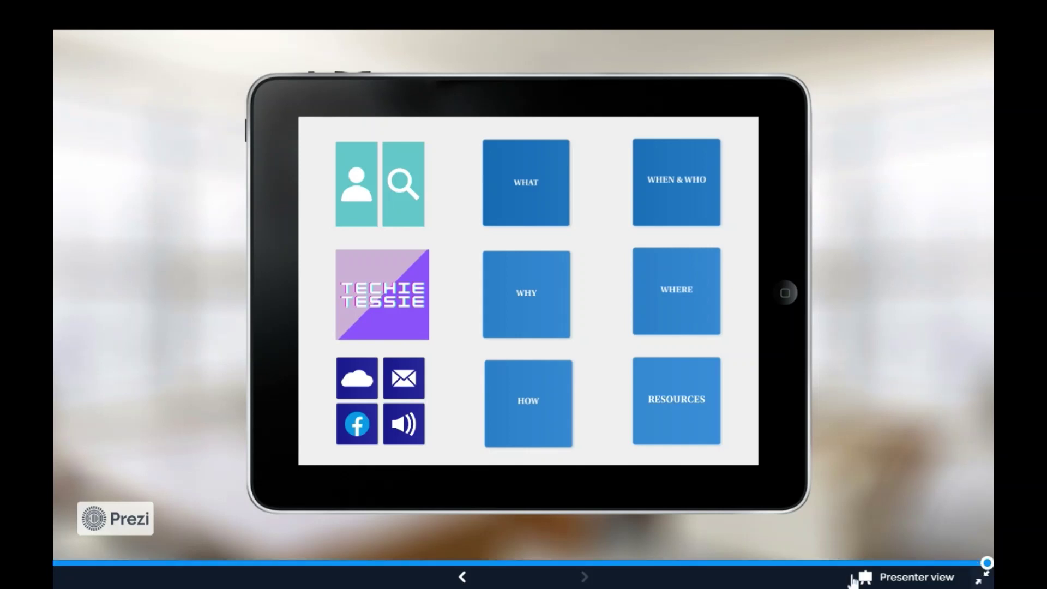
key(Escape)
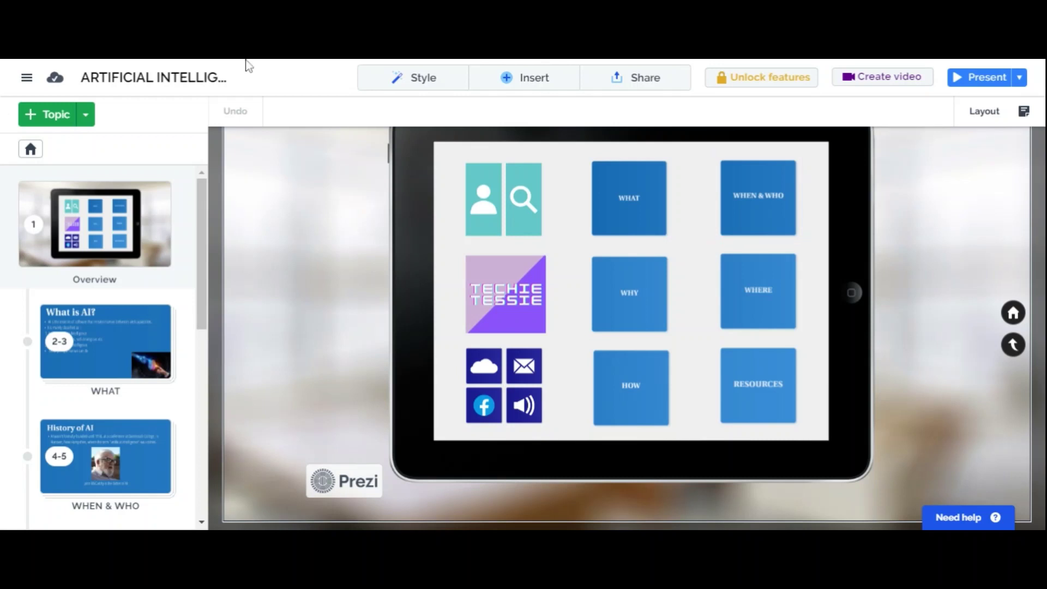
- Examine the editor's general file and editing commands and the available ways of presenting
click(27, 79)
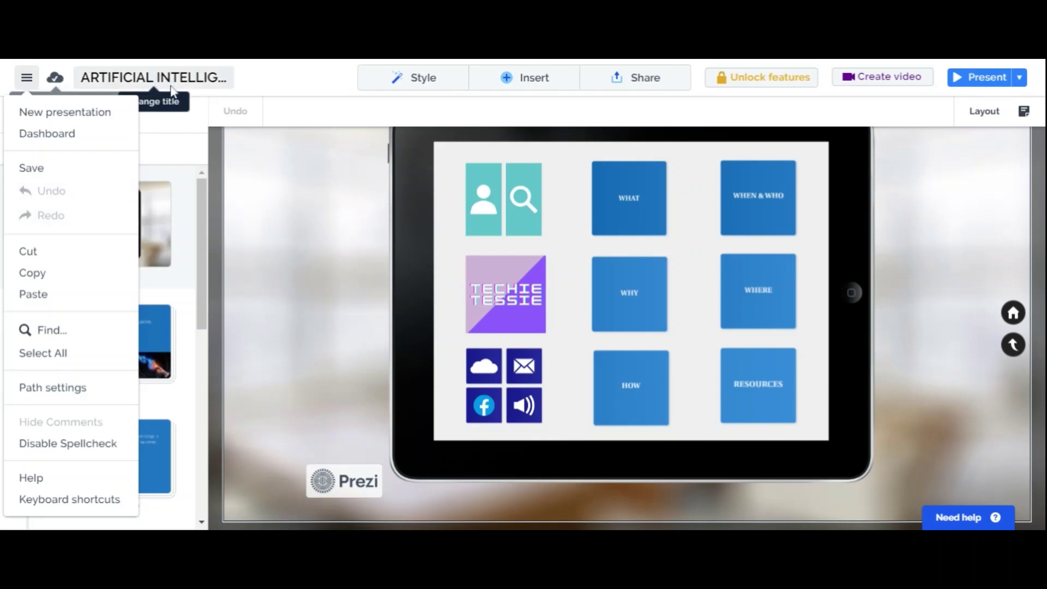
click(280, 76)
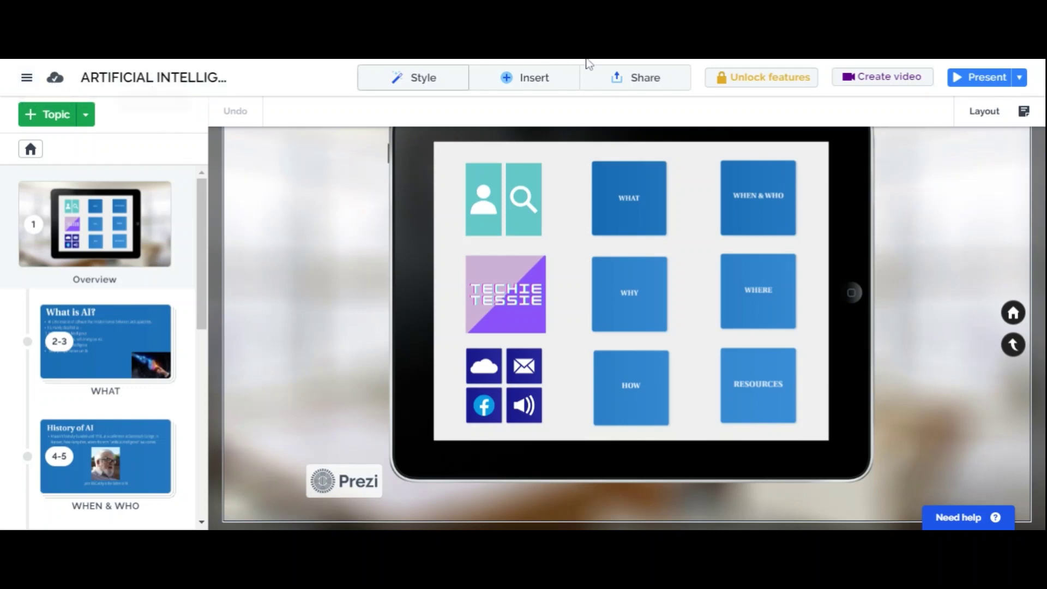
click(1019, 79)
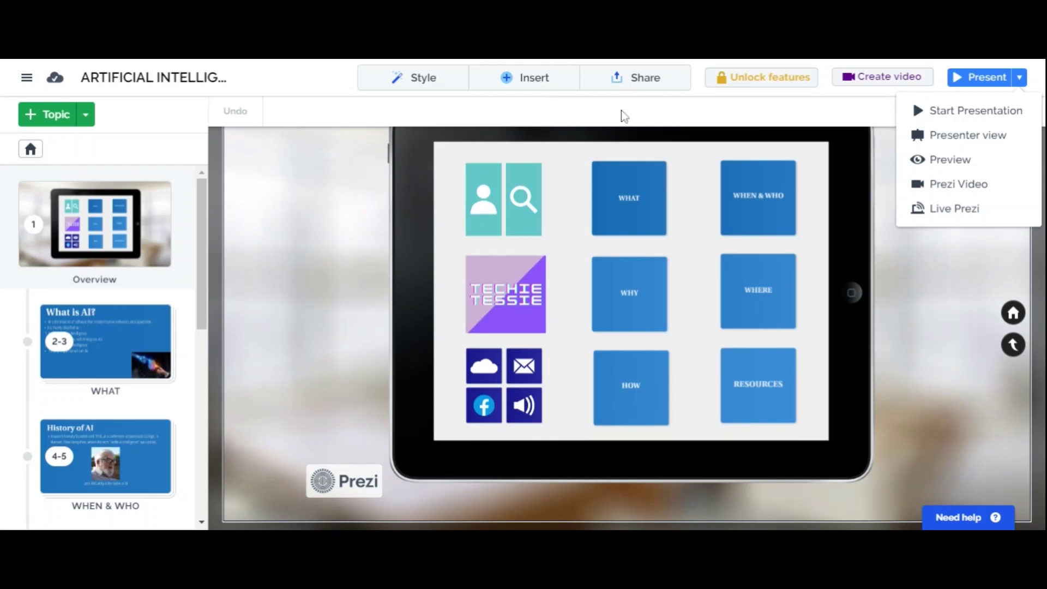
click(26, 77)
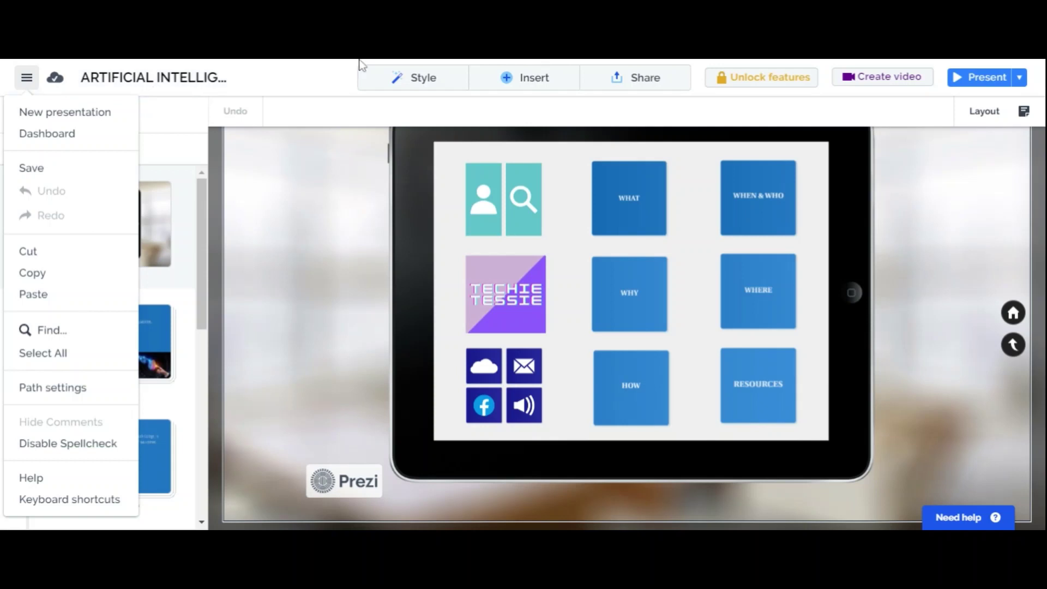
- Examine the sharing options and the presentation's view links, including creating a new link, and close the view links dialog
click(641, 80)
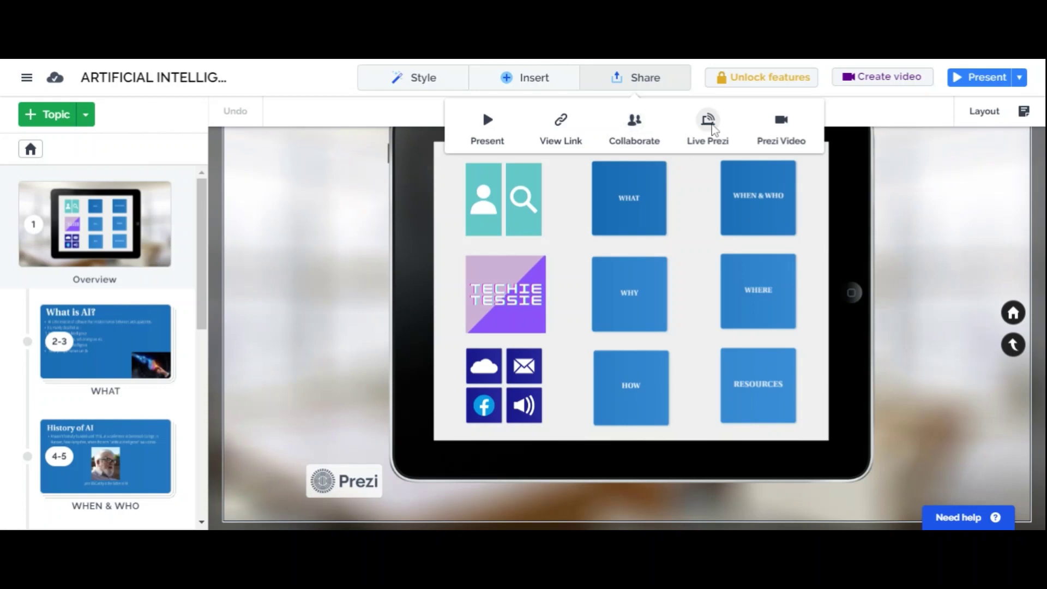
click(561, 127)
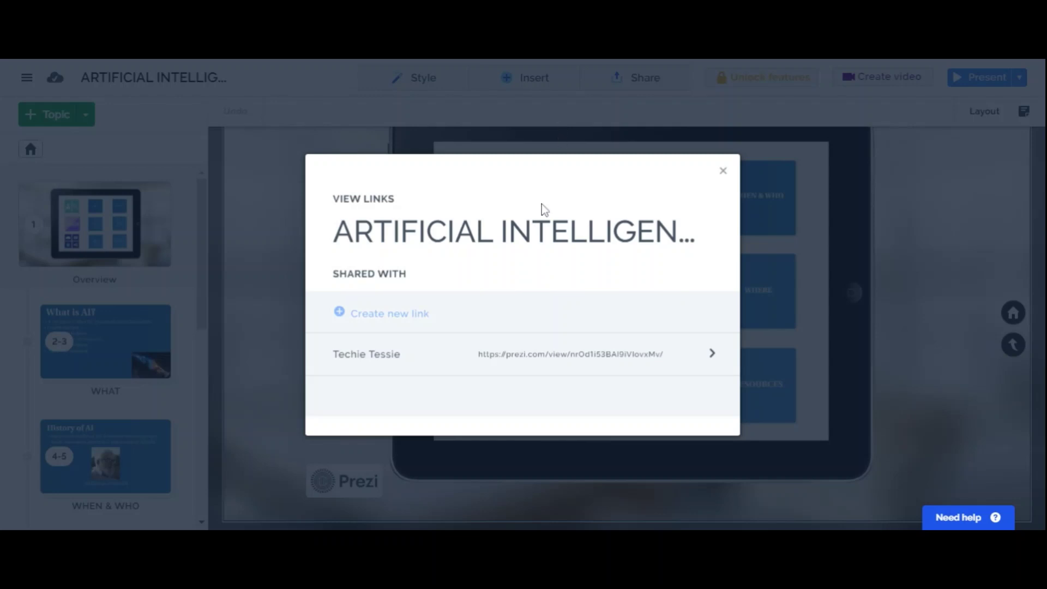
mouse_move(524, 321)
mouse_move(542, 338)
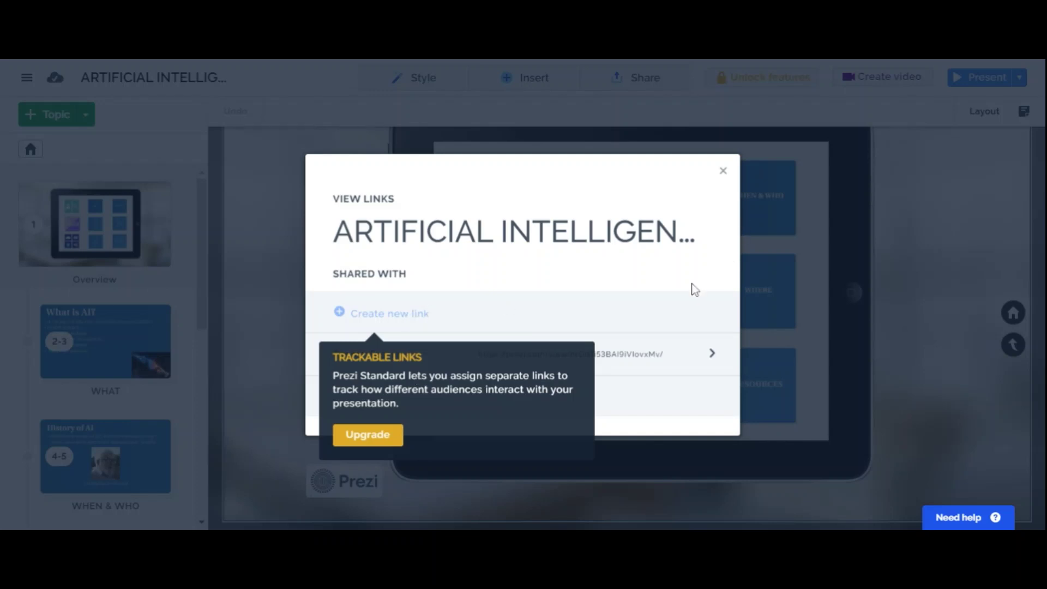
click(629, 414)
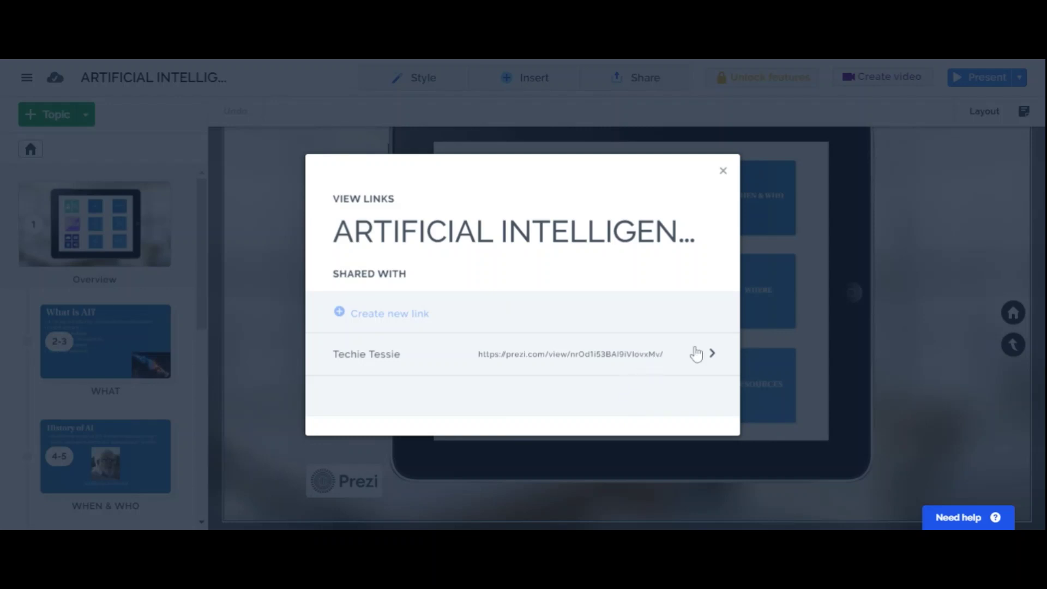
click(706, 349)
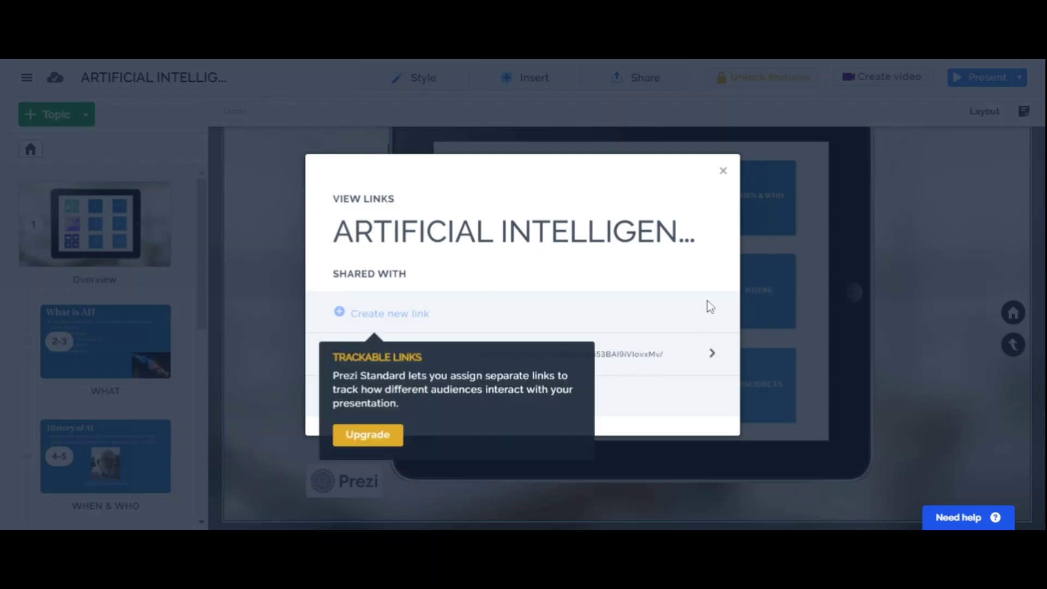
click(723, 171)
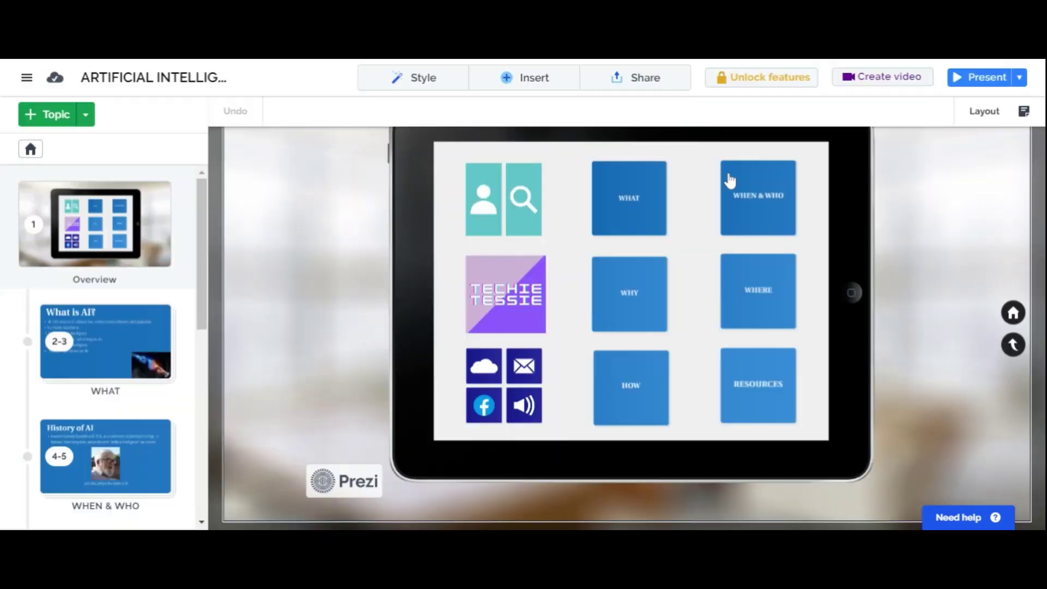